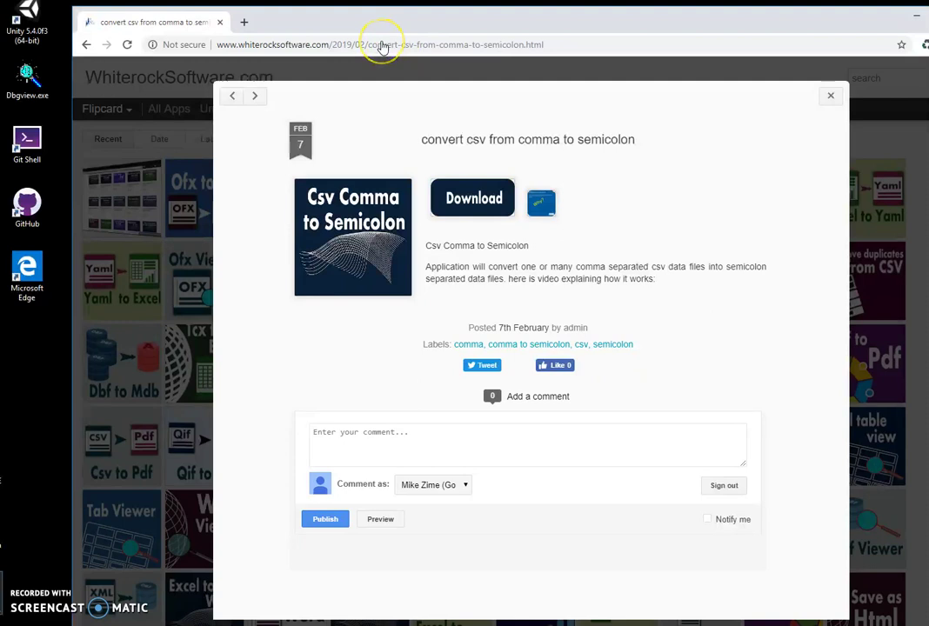
Download the Csv Comma to Semicolon setup archive, open it, and launch the CsvCommaToSemicolonSetup installer package inside.
click(479, 197)
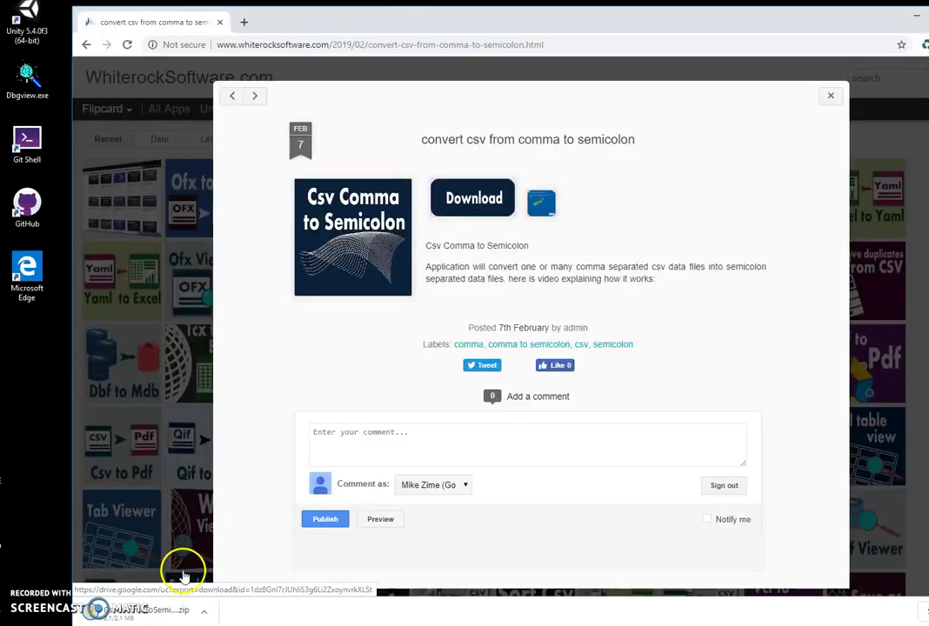
click(422, 424)
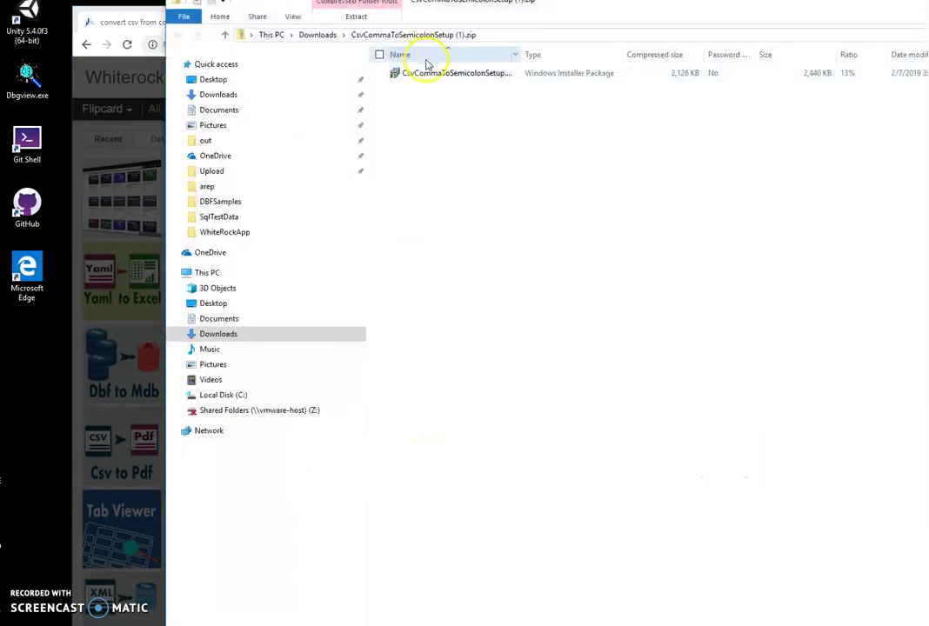
click(426, 74)
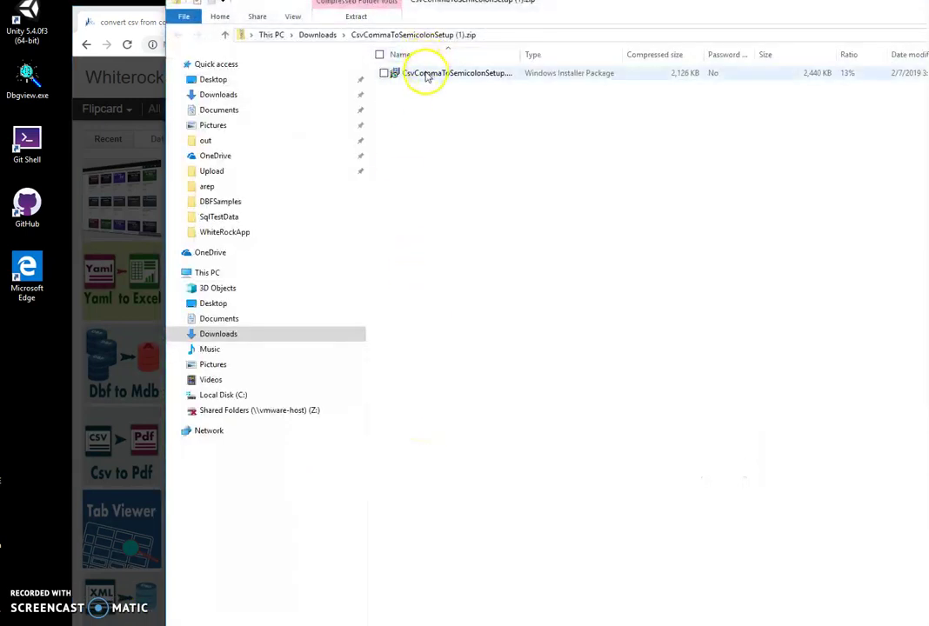
click(426, 75)
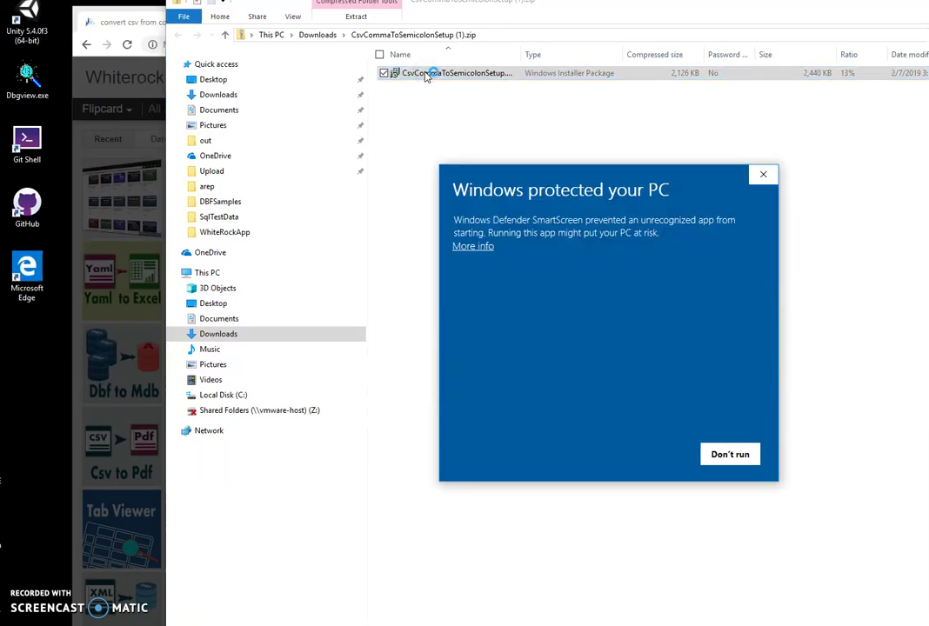
Show the SmartScreen details for CsvCommaToSemicolonSetup.msi and allow the installer to run anyway.
click(467, 248)
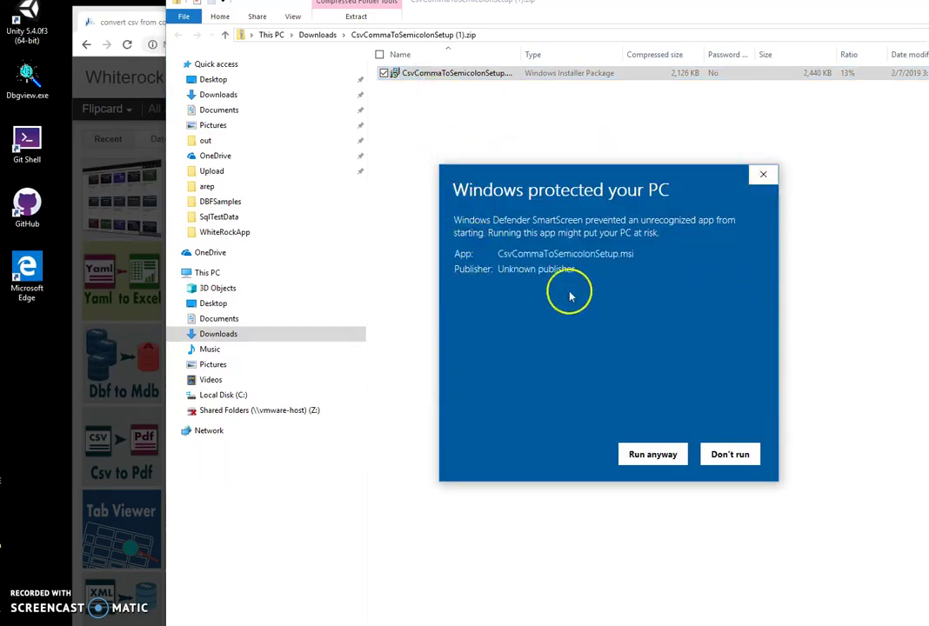
drag(575, 270, 430, 269)
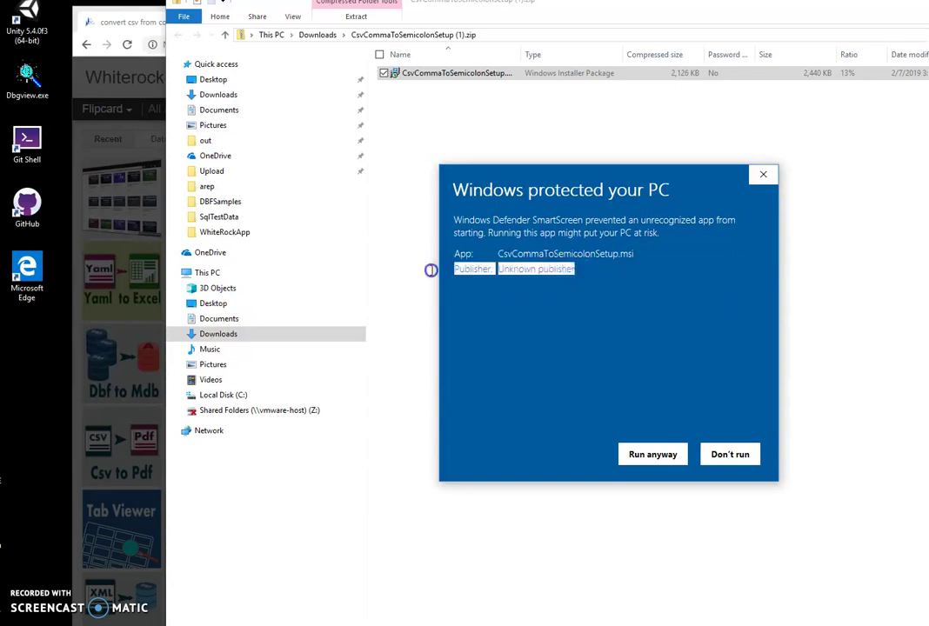
click(654, 454)
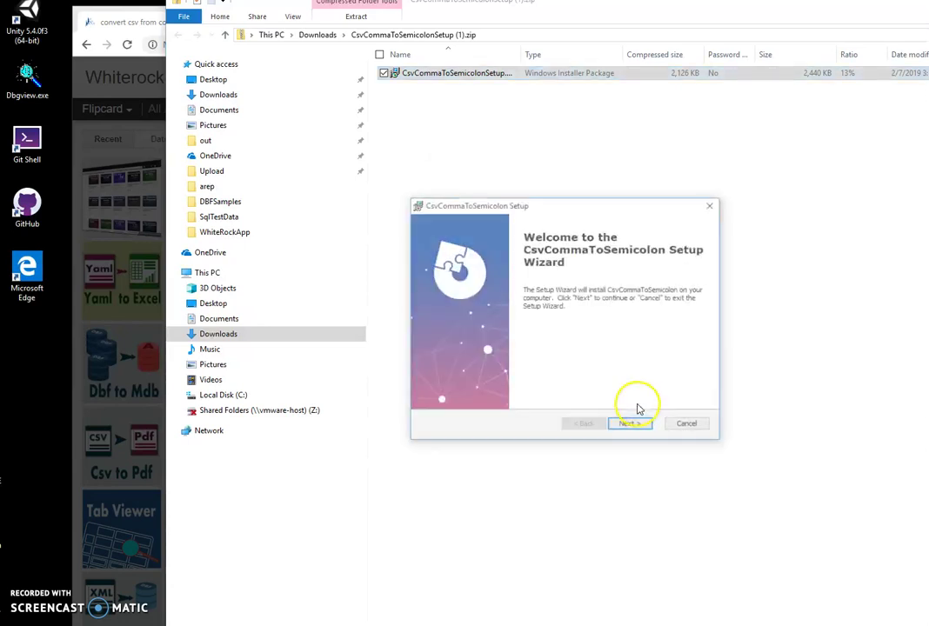
Install CsvCommaToSemicolon with the setup wizard's default settings and finish the wizard.
click(630, 428)
click(630, 426)
click(629, 426)
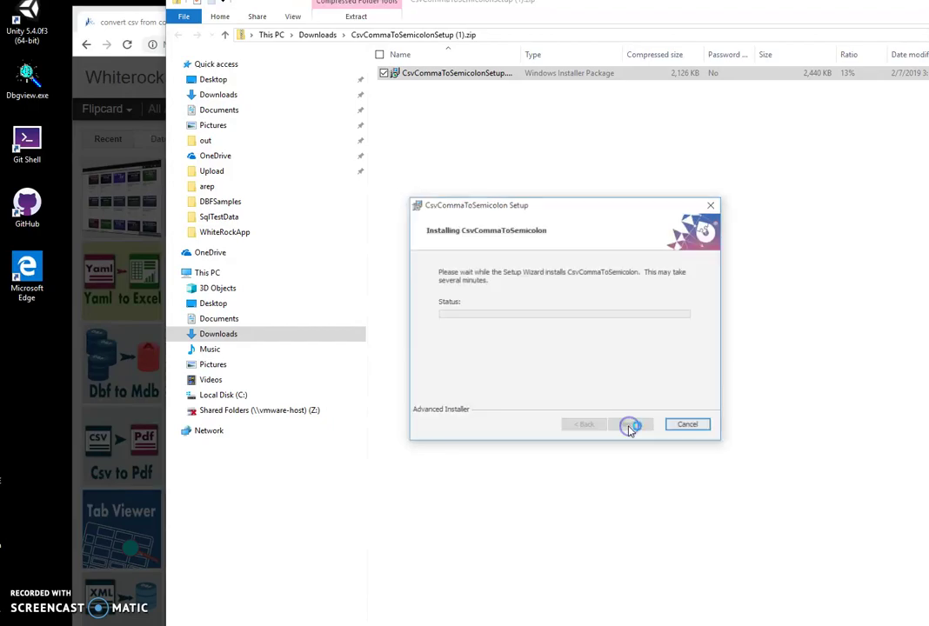
click(549, 431)
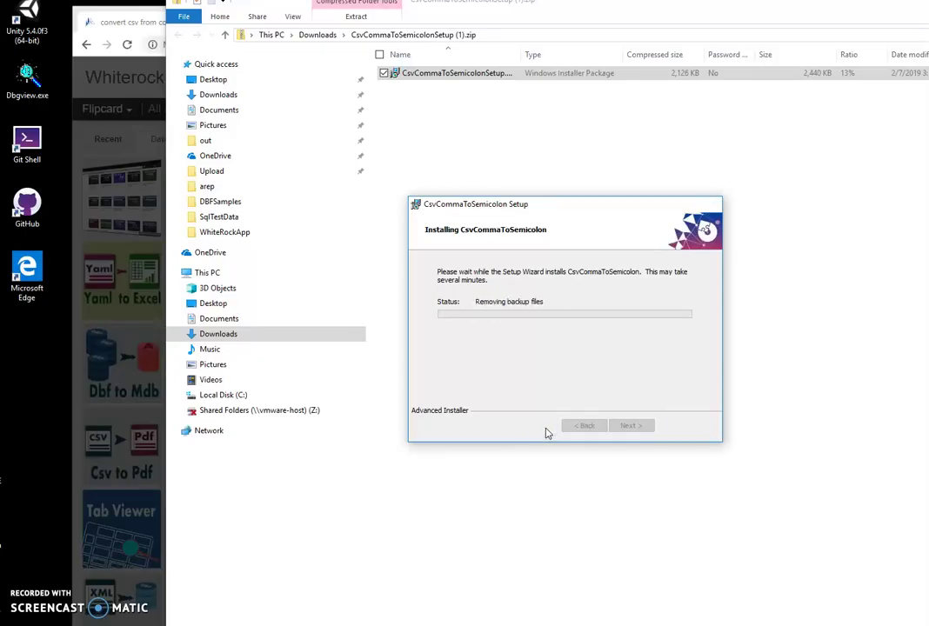
click(628, 427)
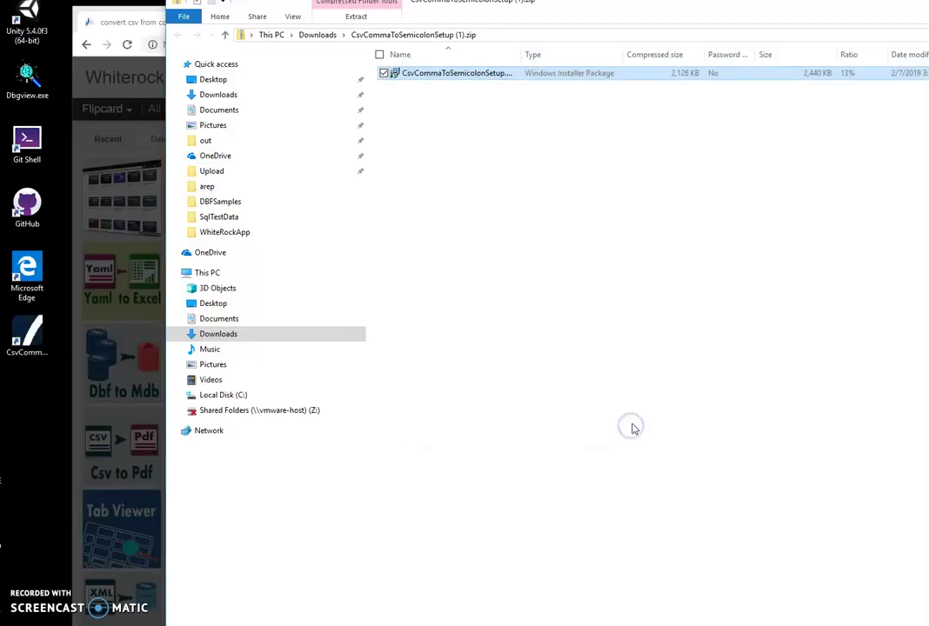
Clear the archive folder and browser windows off the desktop and launch the newly installed Csv Comma to Semicolon application.
key(alt+F4)
click(916, 15)
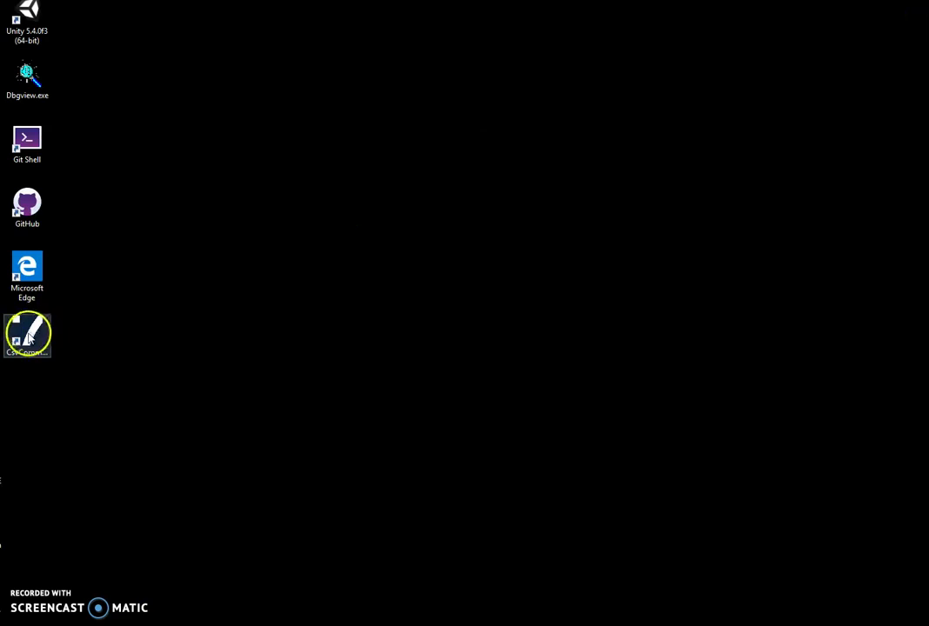
double_click(27, 348)
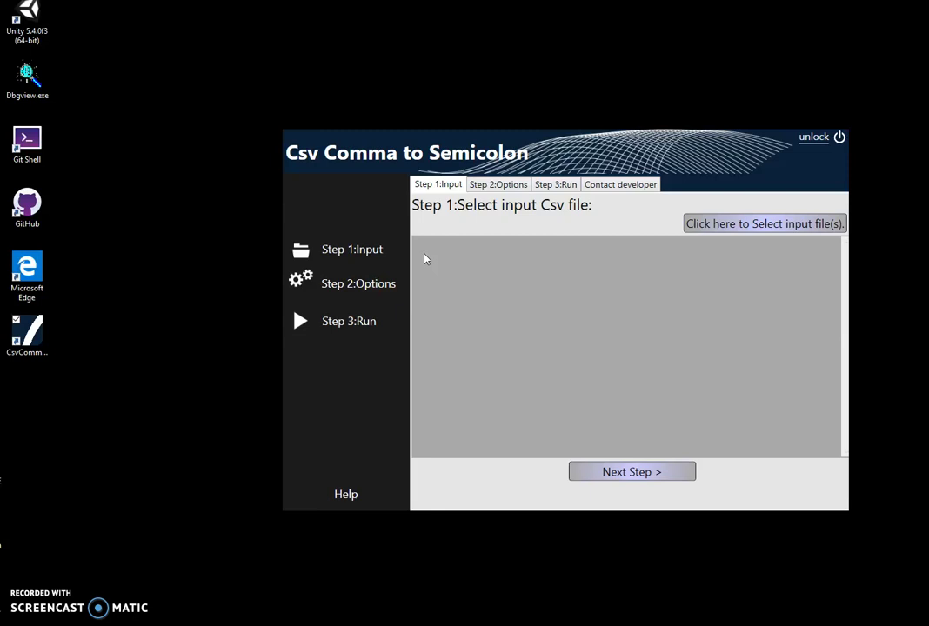
Select States.csv from the Documents folder as the input file for the conversion.
click(704, 229)
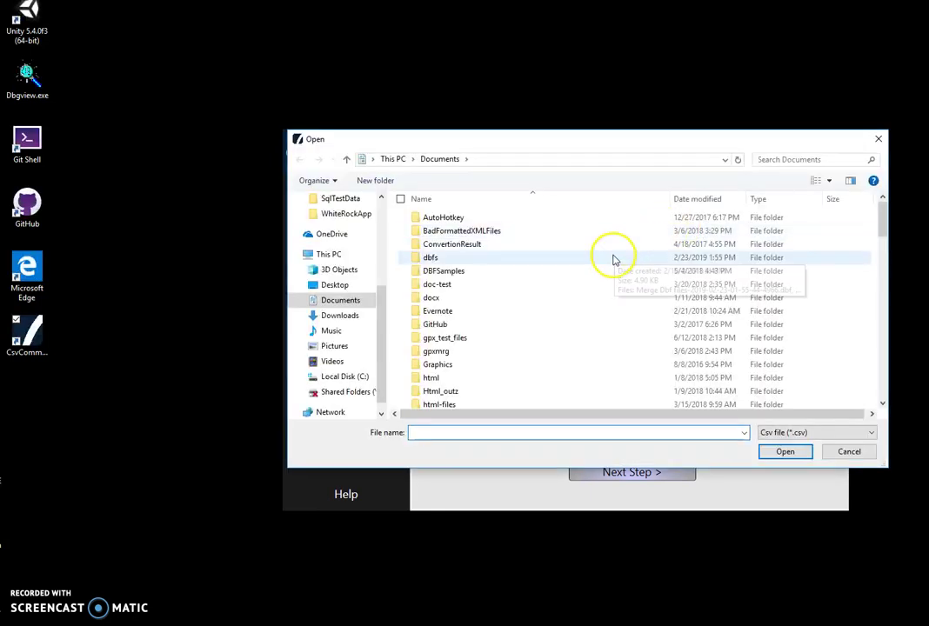
scroll(613, 258, down, 15)
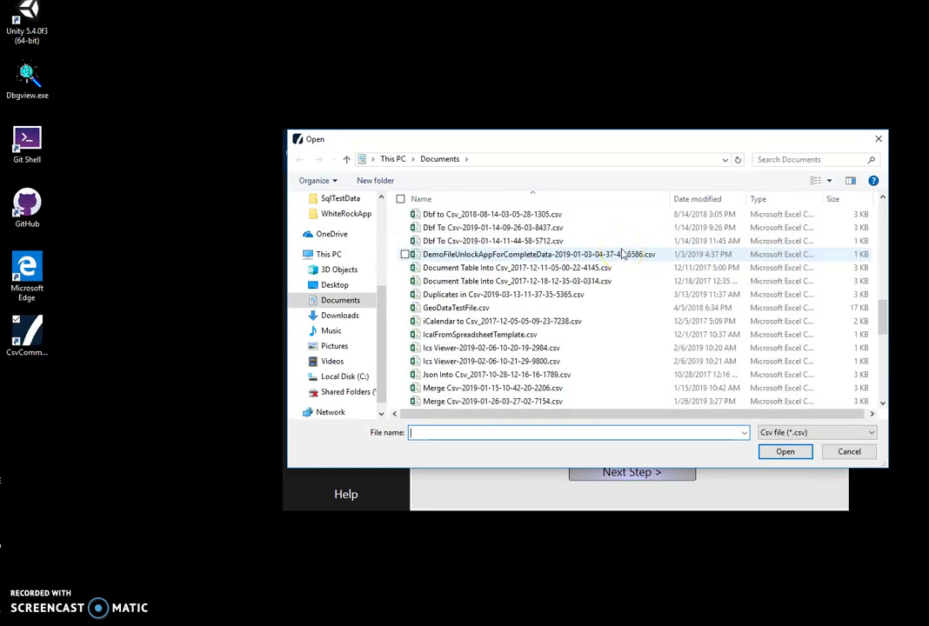
scroll(623, 253, down, 12)
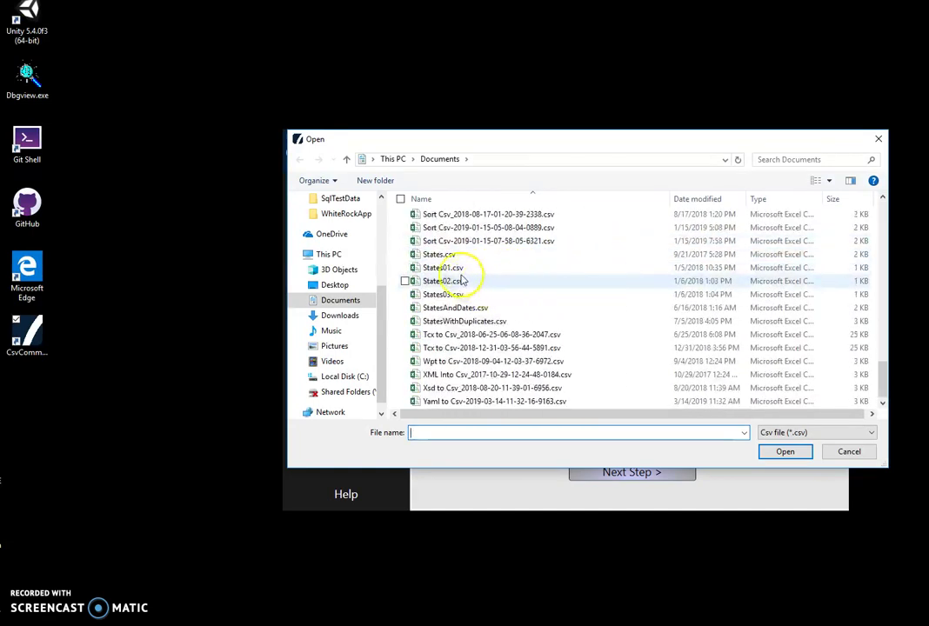
double_click(452, 254)
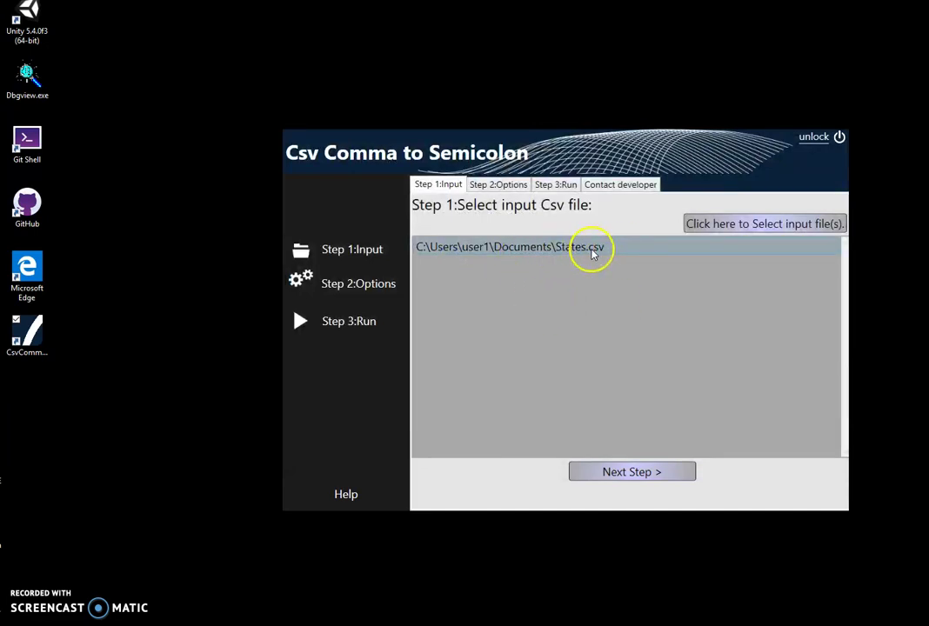
Keep the first-row column names option, run the conversion, and save the result in Documents under the suggested CSV file name.
click(616, 472)
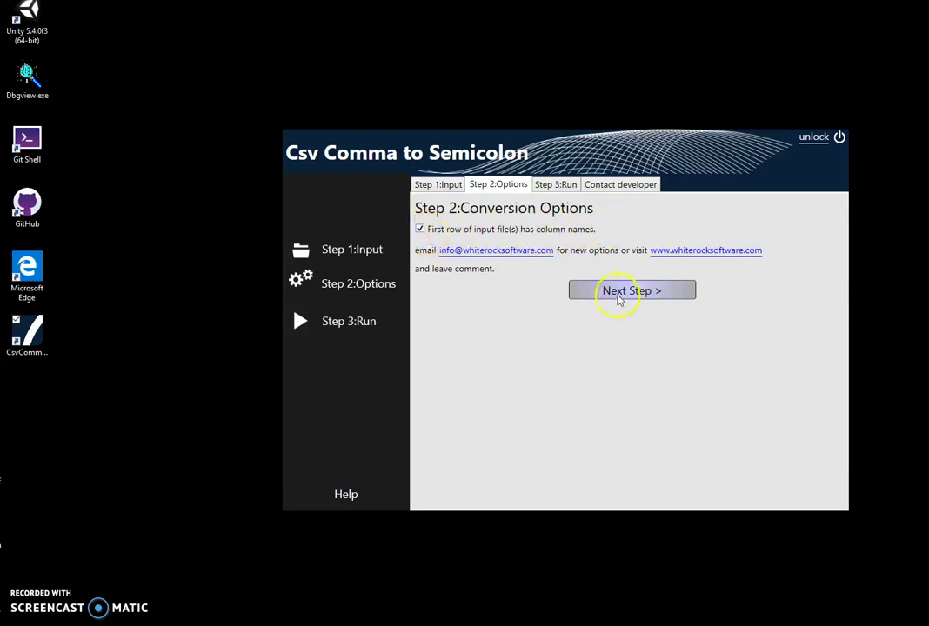
click(619, 296)
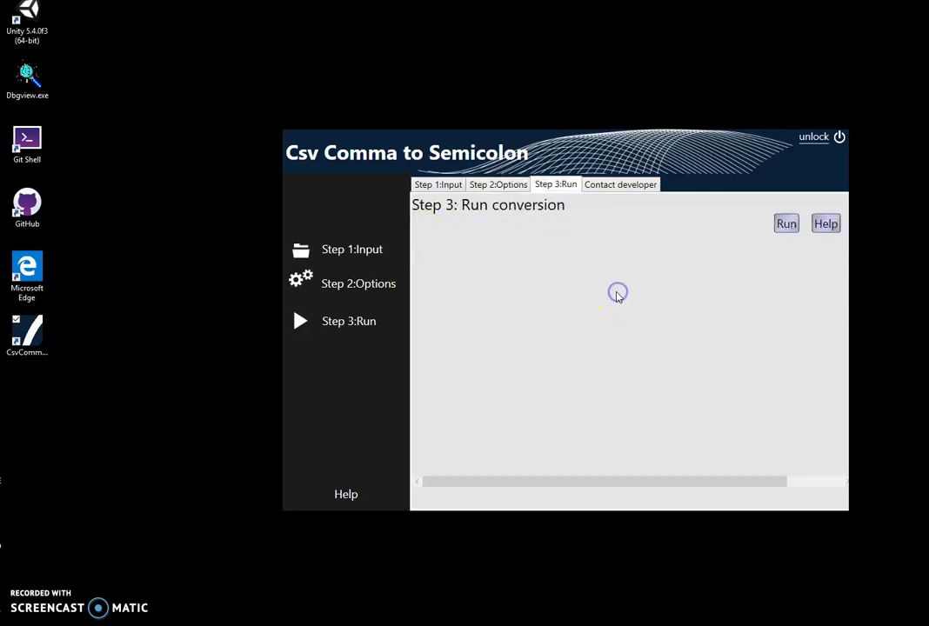
click(786, 224)
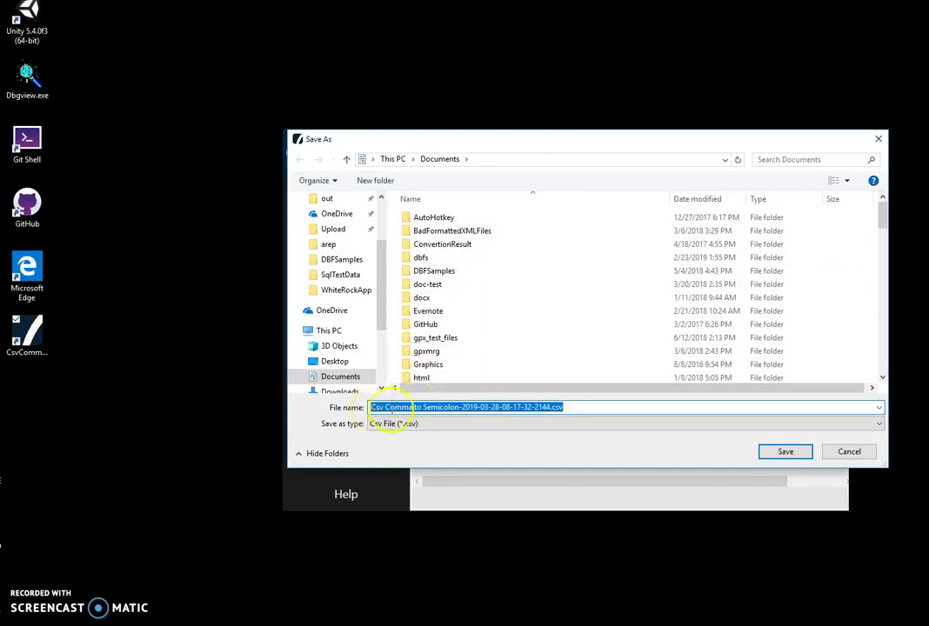
drag(571, 406, 350, 409)
click(463, 407)
drag(551, 407, 342, 407)
click(783, 451)
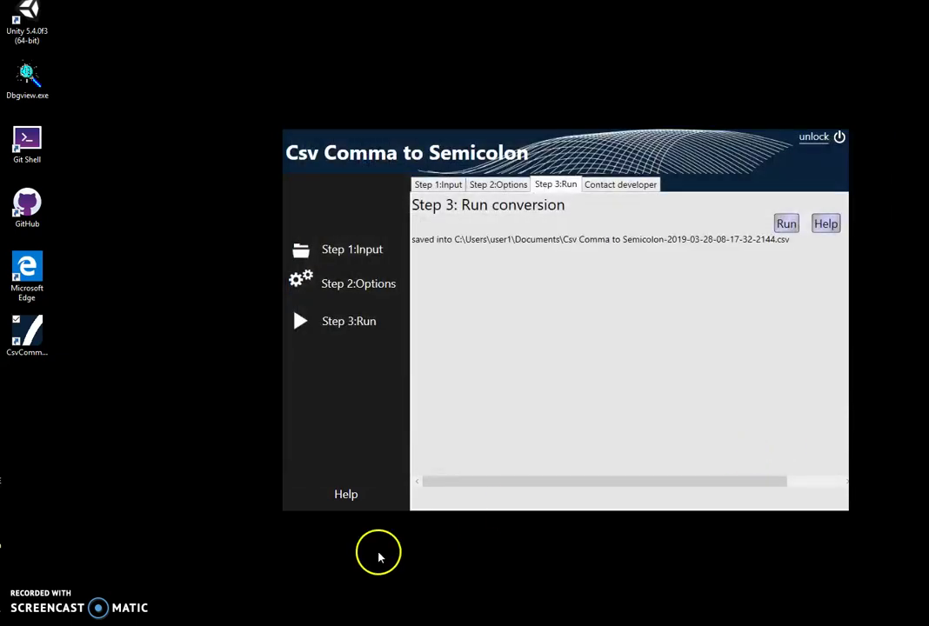
Open the converted CSV from File Explorer's recent files, examine how its rows are separated, and close the spreadsheet.
key(super+e)
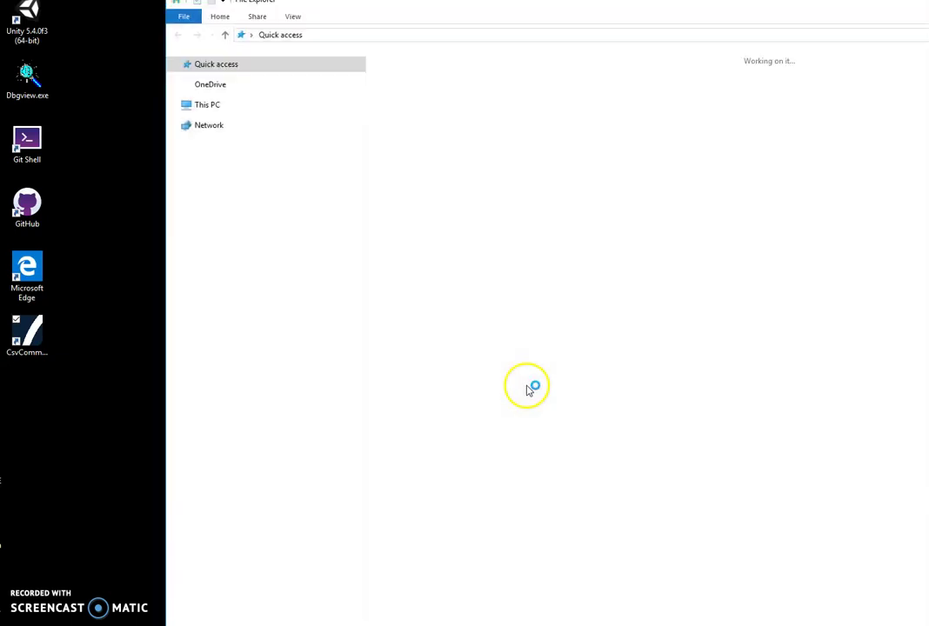
click(468, 233)
double_click(463, 233)
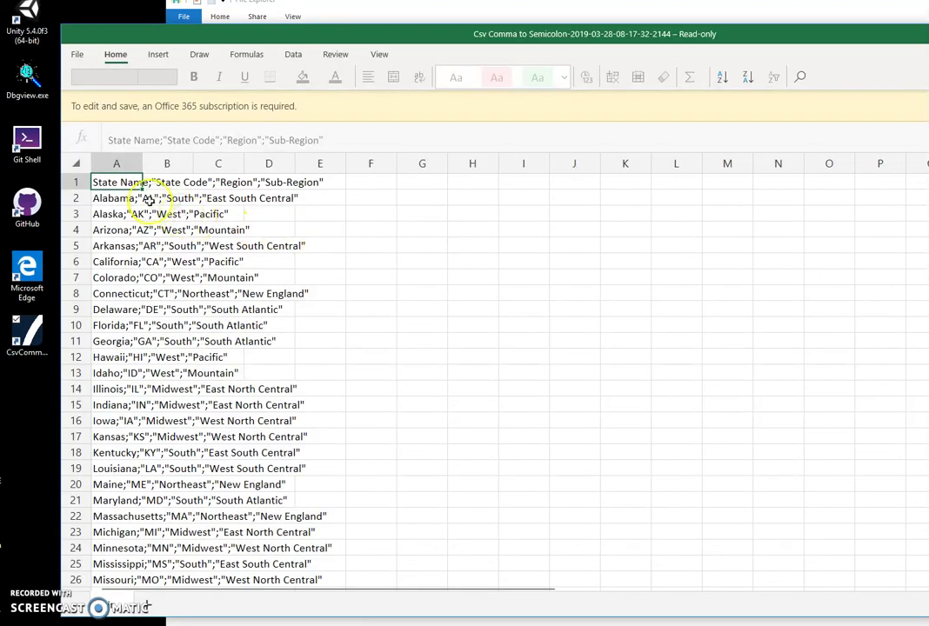
click(154, 214)
click(154, 275)
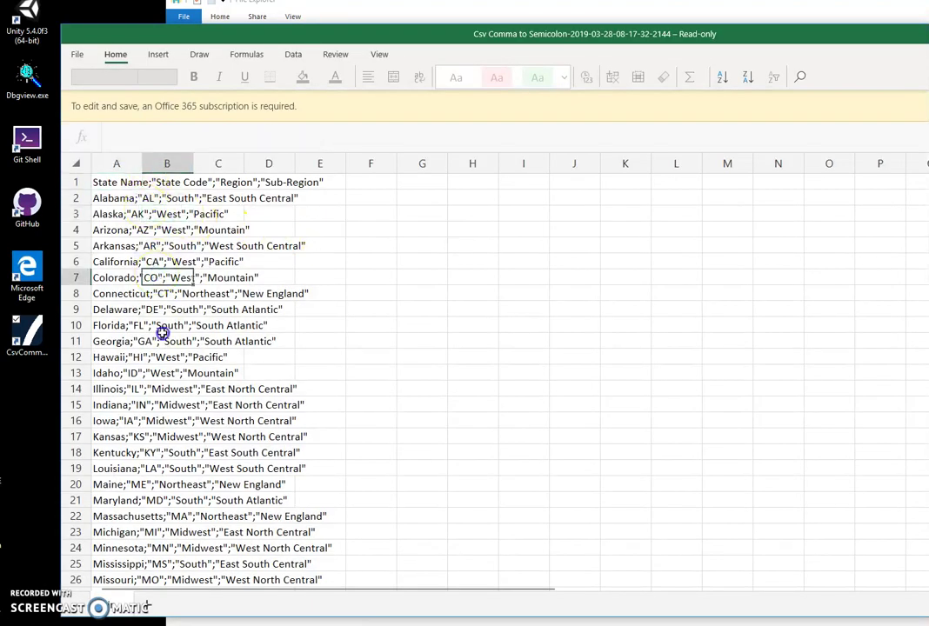
click(165, 387)
click(125, 182)
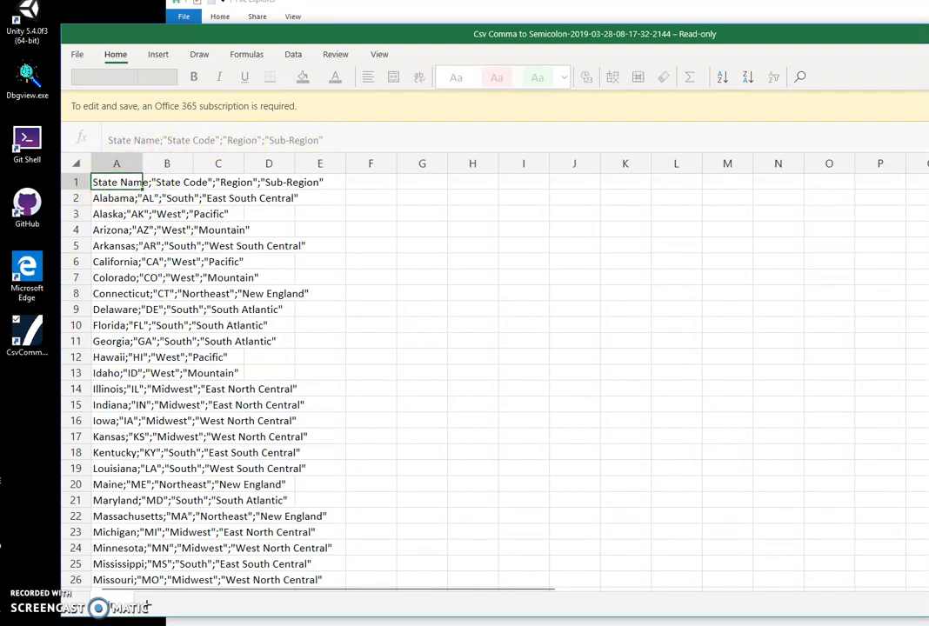
key(alt+F4)
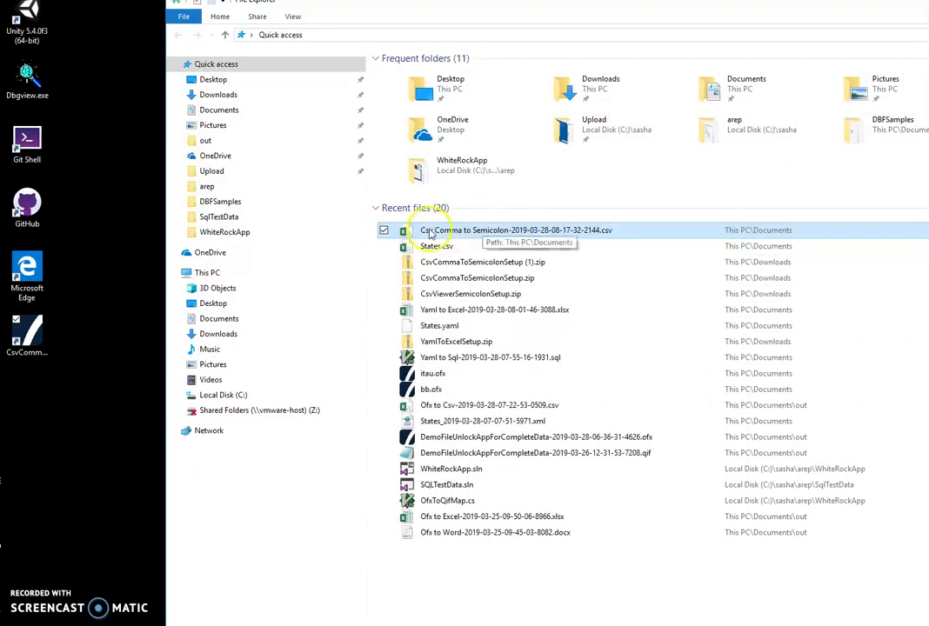
Choose to open the converted CSV with another app and browse this PC for a program that is not listed.
right_click(470, 233)
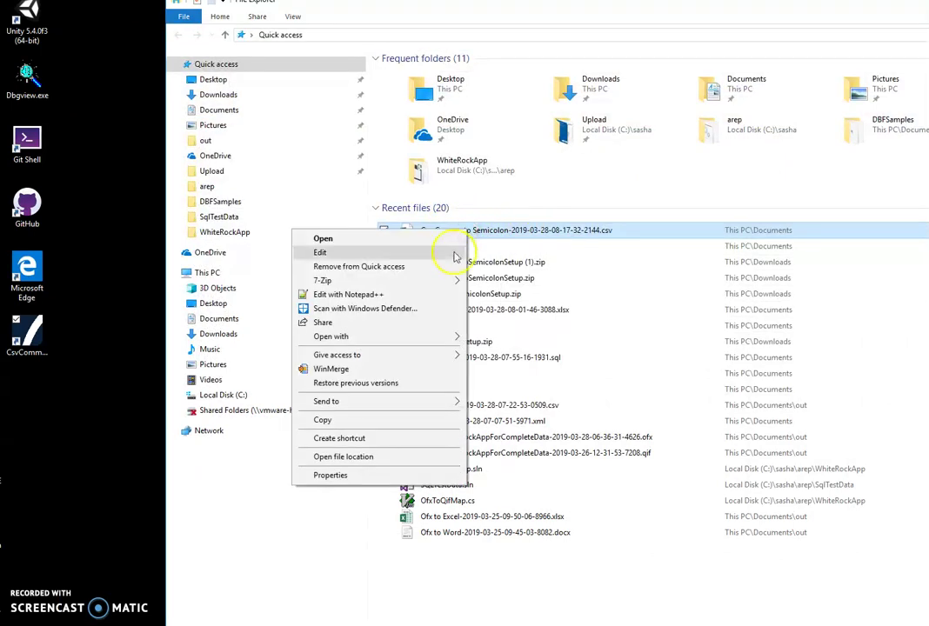
mouse_move(423, 337)
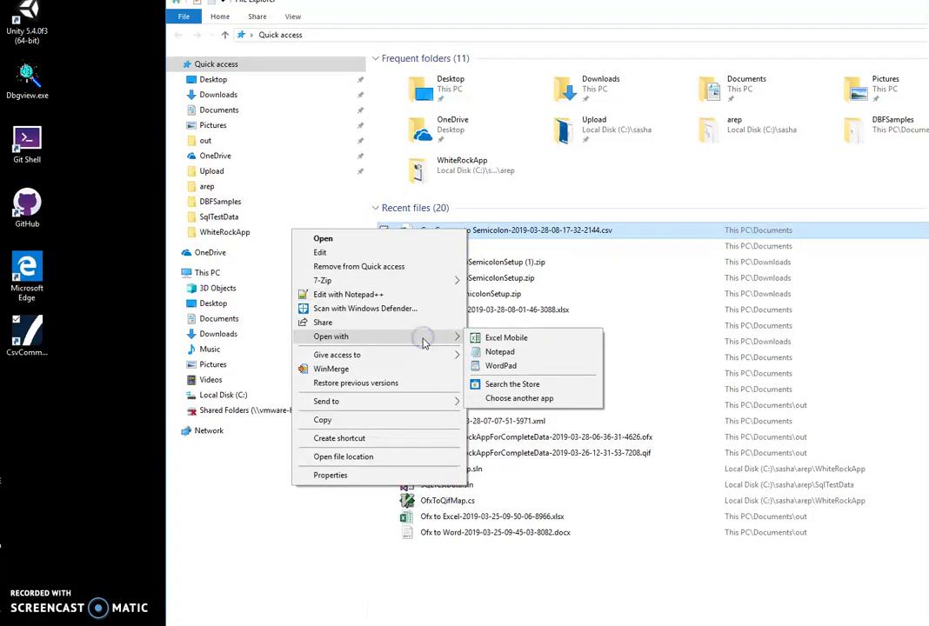
click(524, 402)
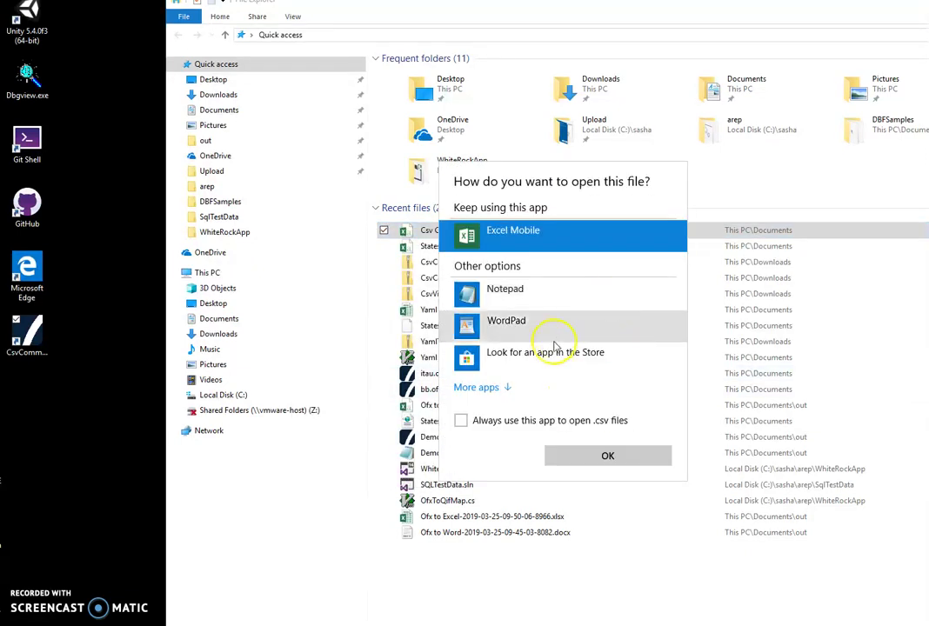
click(466, 389)
scroll(521, 365, down, 1)
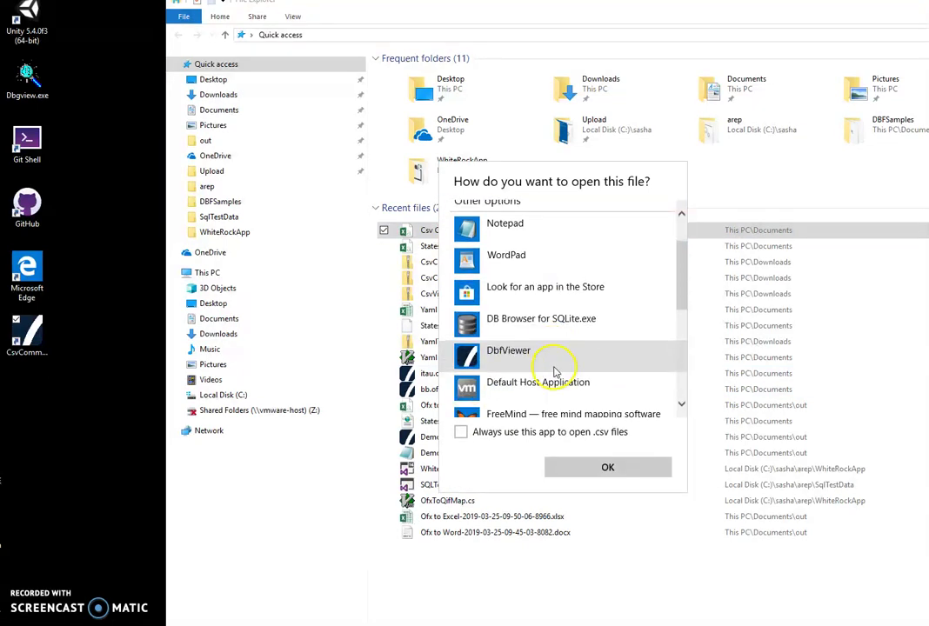
scroll(554, 372, down, 5)
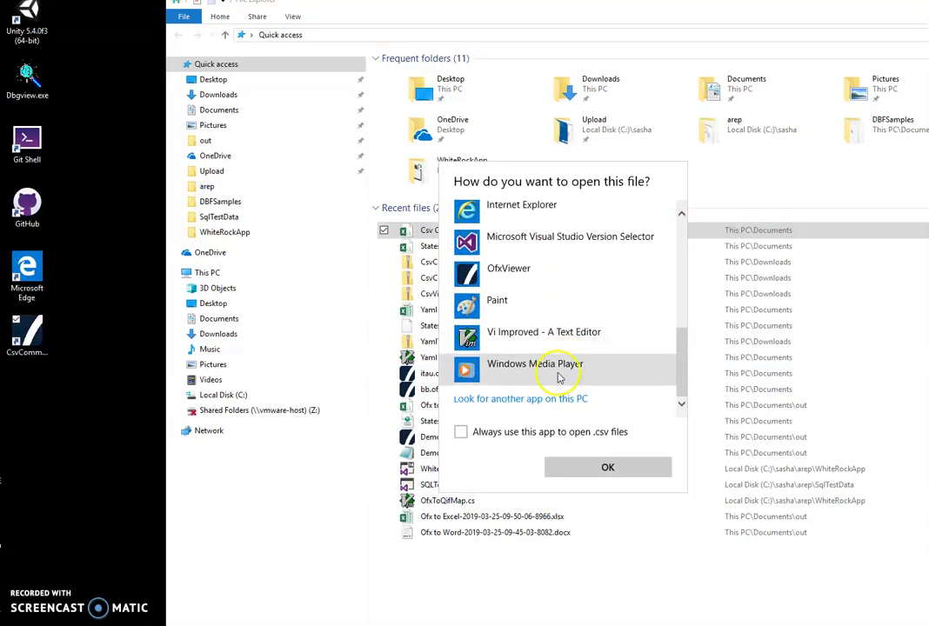
click(542, 398)
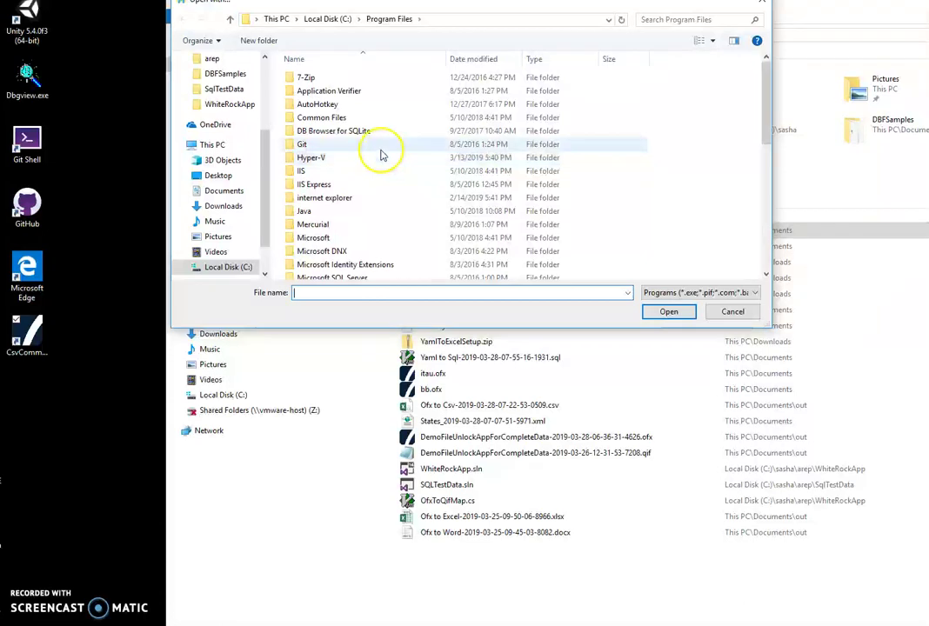
Pick the CsvViewerSemicolon program from C:\Program Files (x86)\WhiterockSoftware\CsvViewerSemicolon as an app for opening the CSV.
click(339, 19)
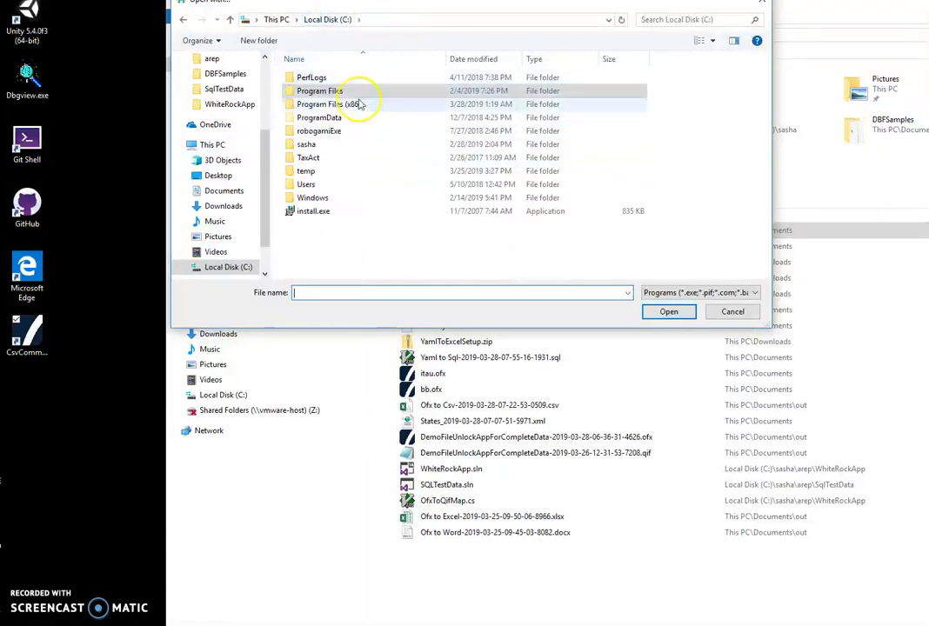
double_click(355, 102)
scroll(420, 187, down, 3)
scroll(422, 190, down, 7)
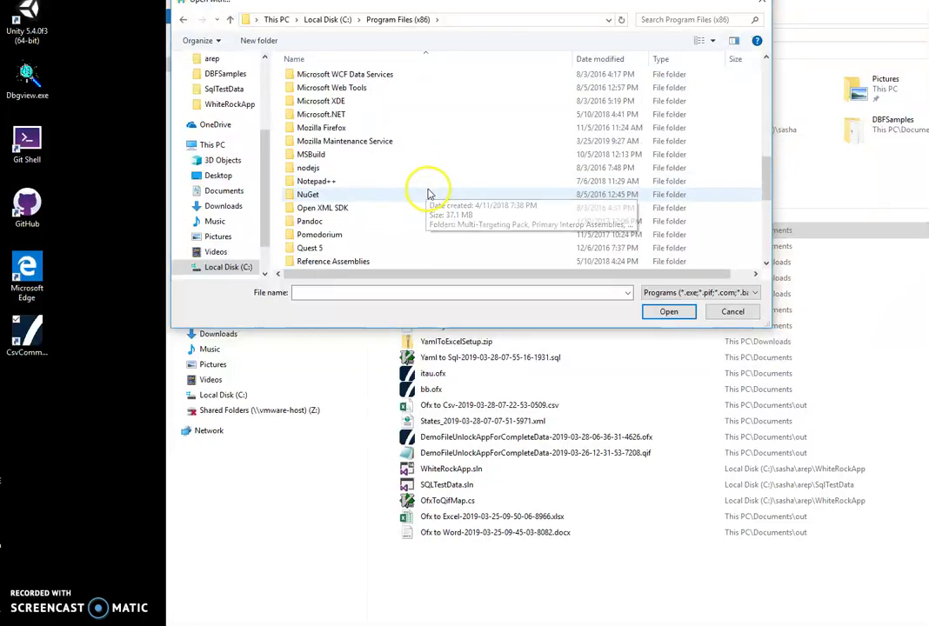
scroll(427, 193, down, 3)
click(338, 185)
double_click(339, 182)
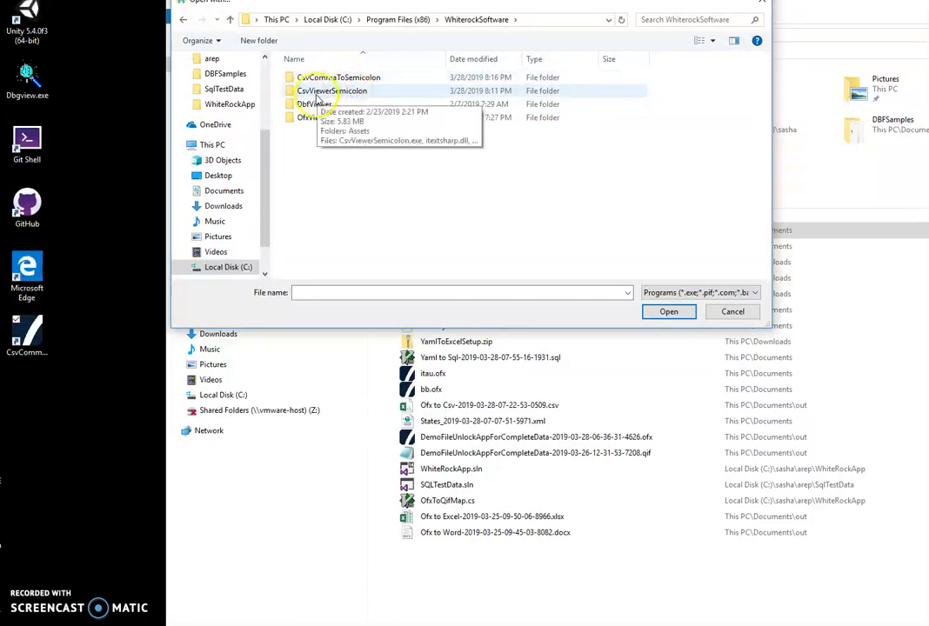
double_click(340, 98)
double_click(339, 92)
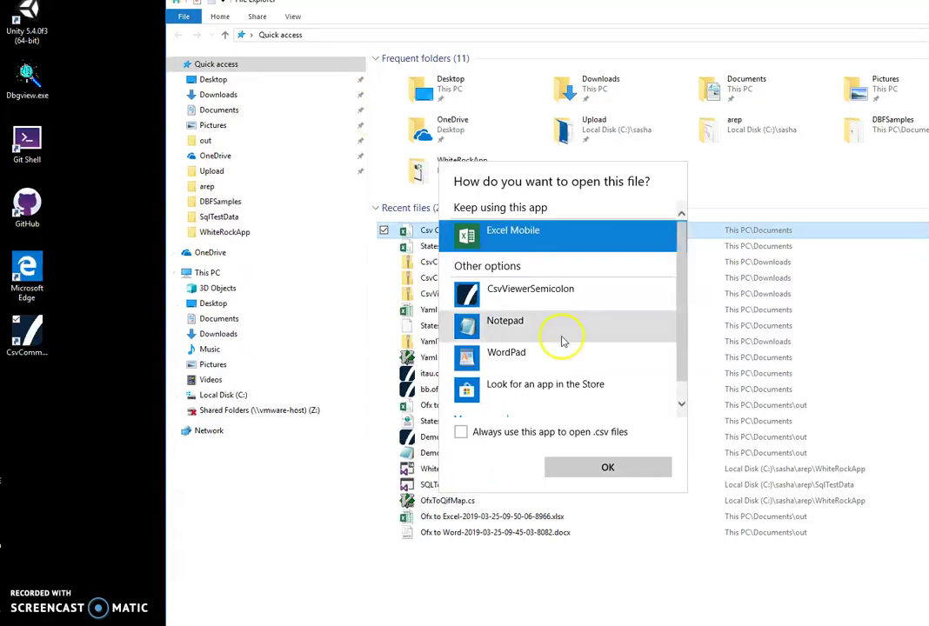
Open the converted CSV with CsvViewerSemicolon, leaving the option to always use this app for .csv files off.
click(549, 295)
click(461, 432)
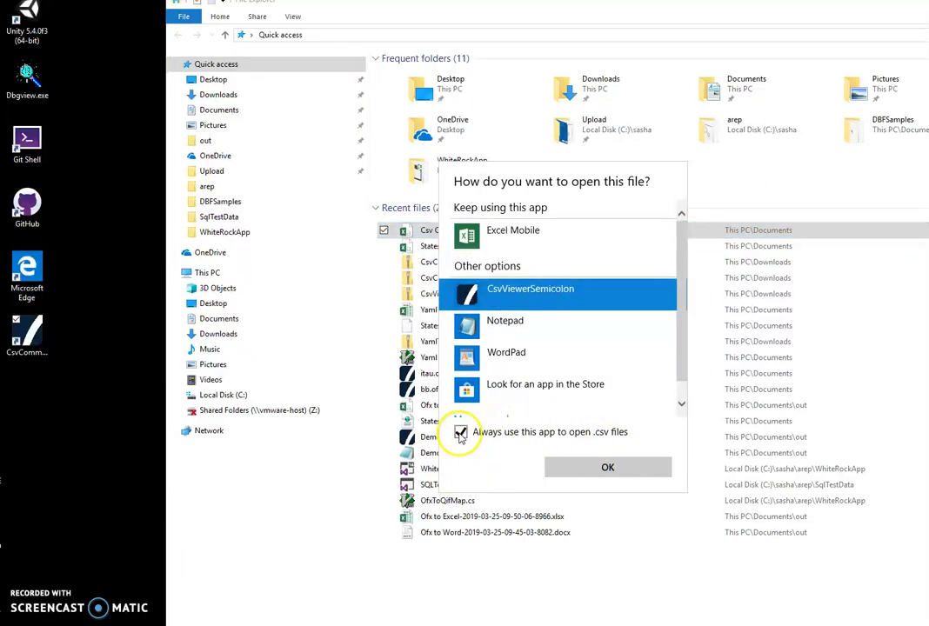
click(460, 433)
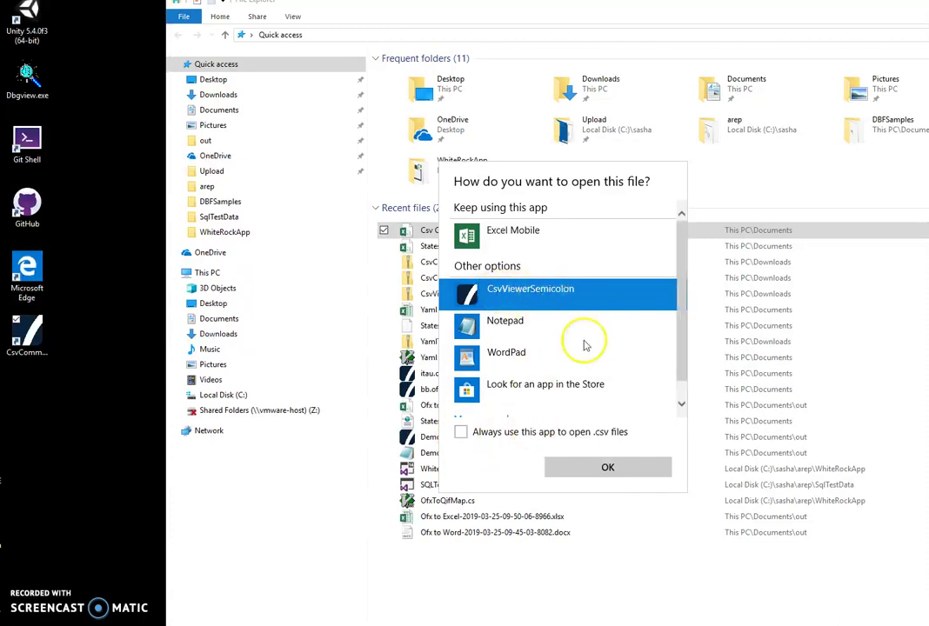
click(607, 468)
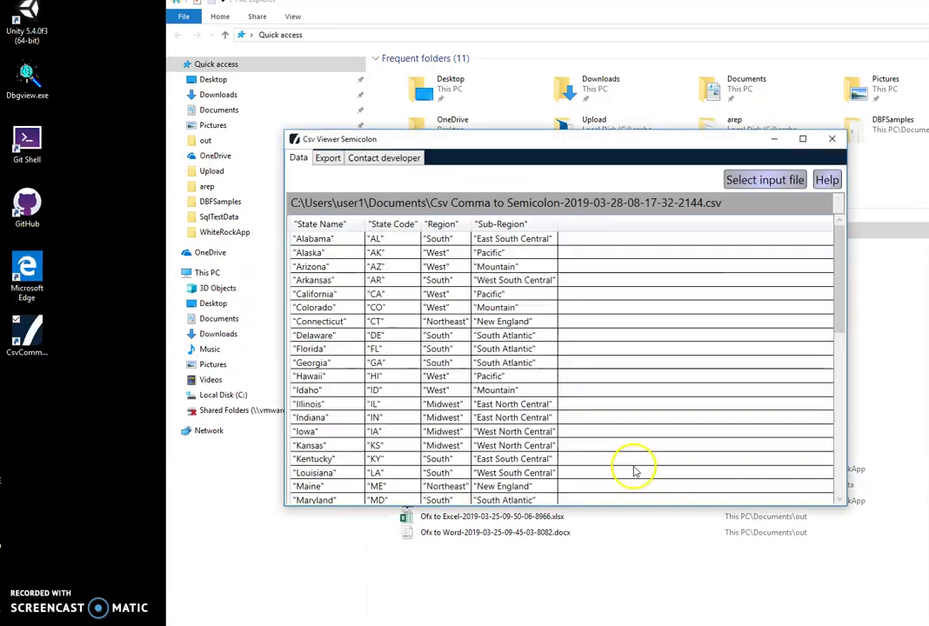
Sort the table by Region, by Sub-Region in ascending and descending order, and finally by State Name in ascending order.
drag(839, 320, 822, 244)
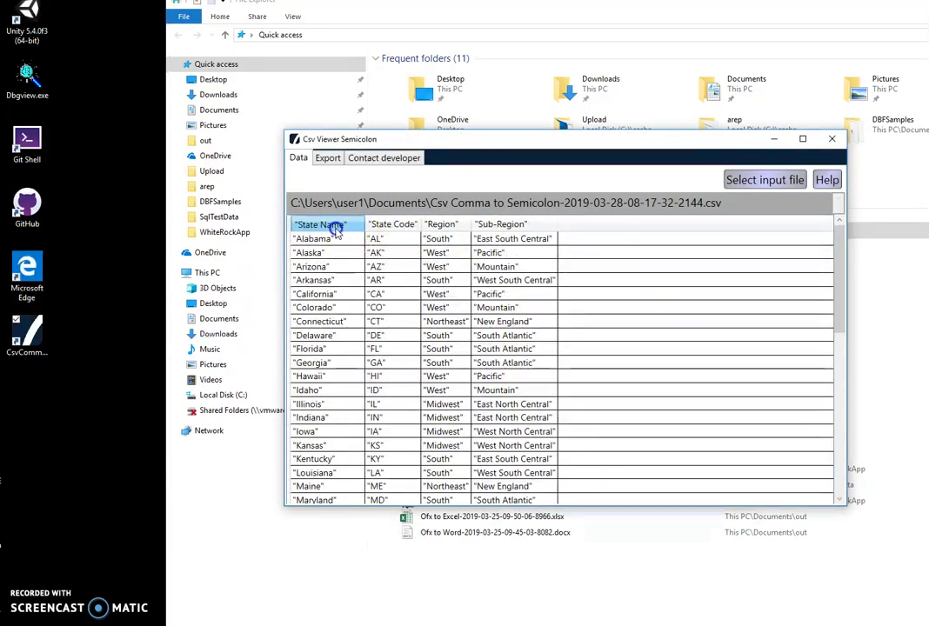
click(461, 225)
click(508, 226)
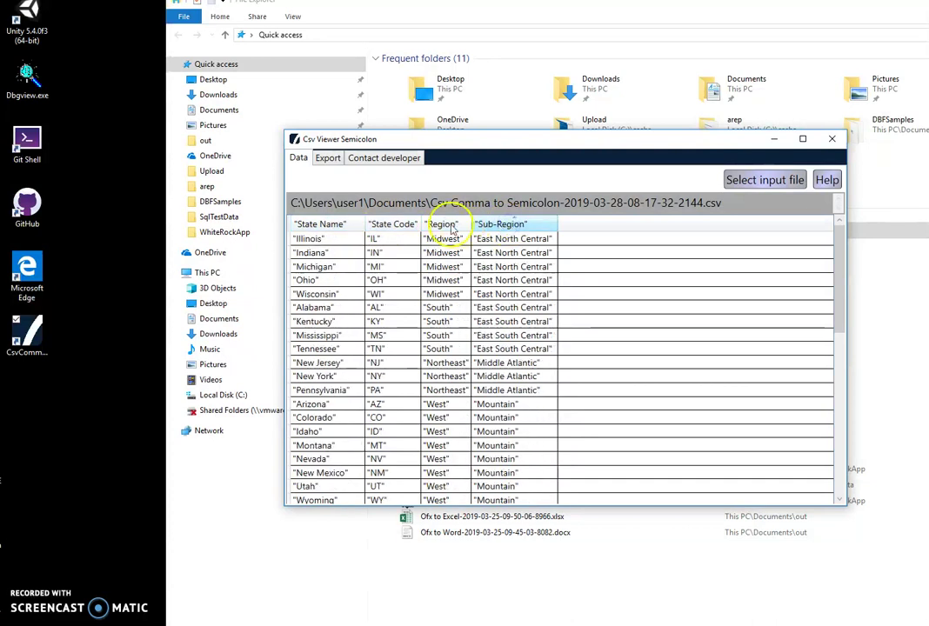
click(505, 226)
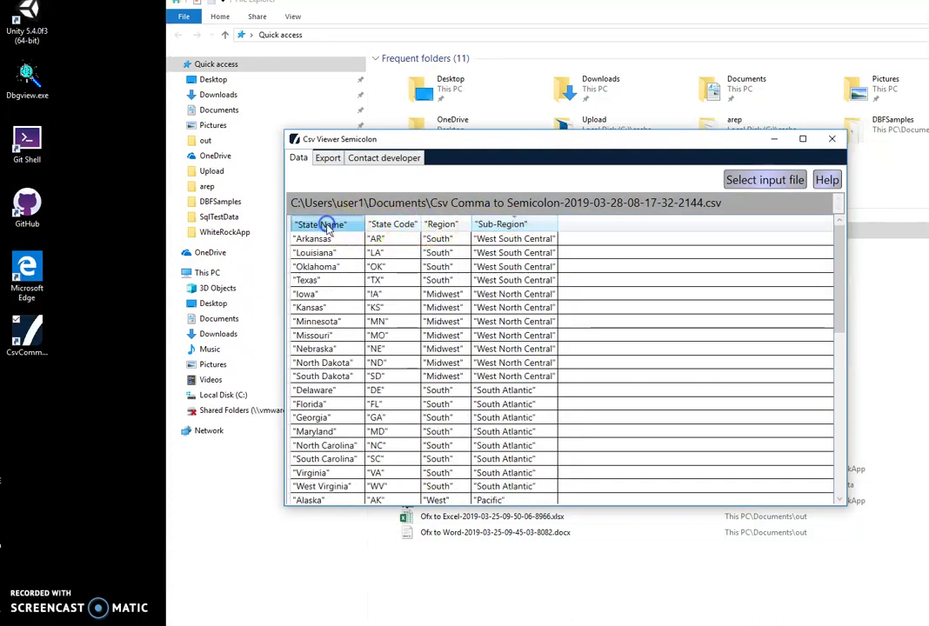
click(333, 225)
Select the Indiana row, review the available export formats, and return to the data table.
click(395, 361)
click(396, 417)
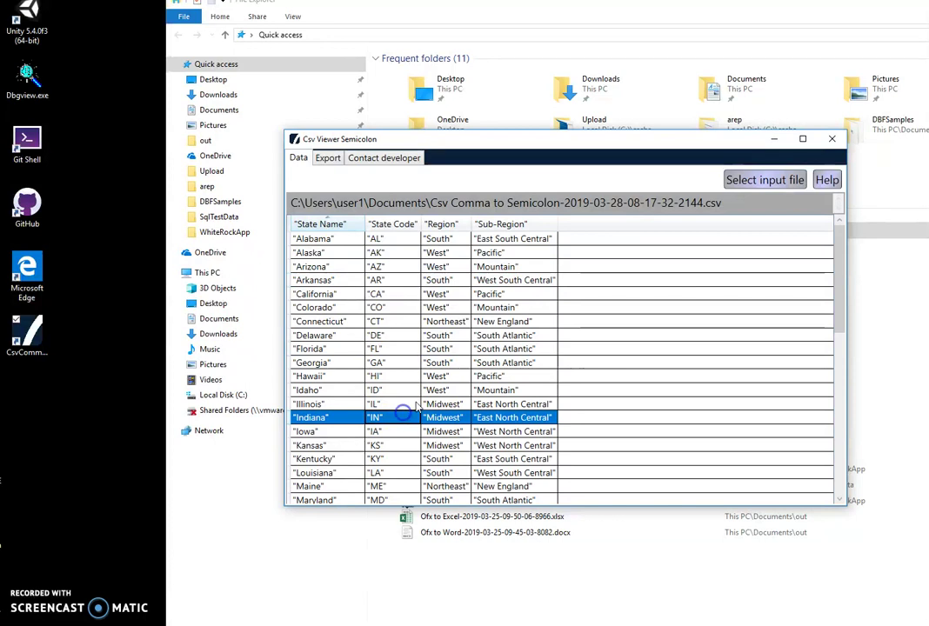
click(329, 157)
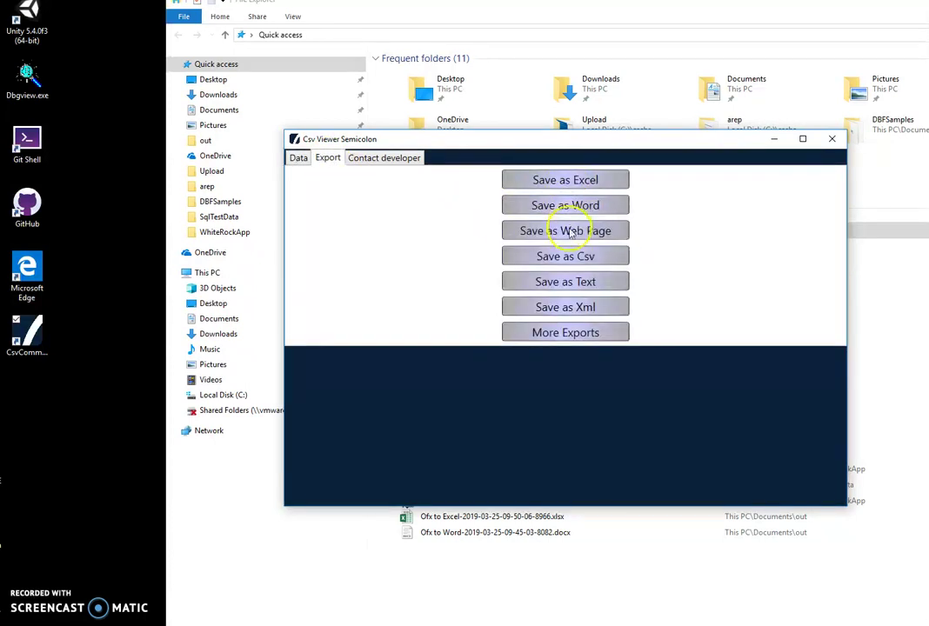
click(299, 159)
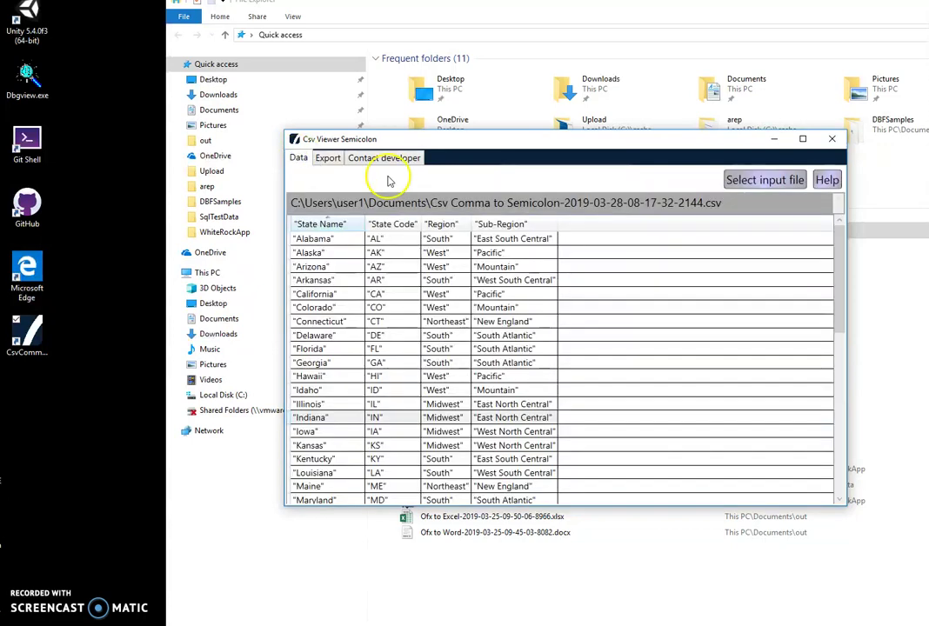